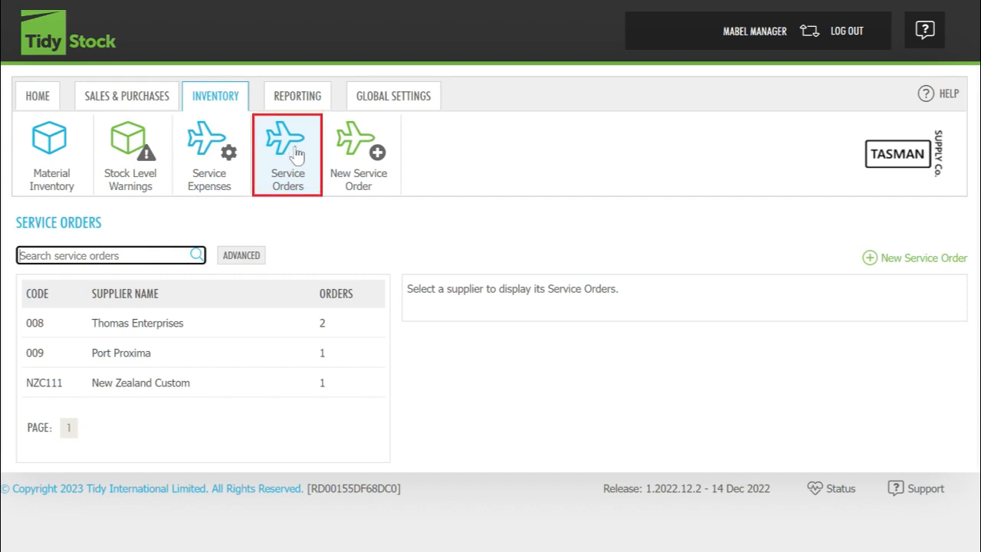
Step: Create and save a new service group with code SG003 and name Freight under Service Expenses
left_click(227, 158)
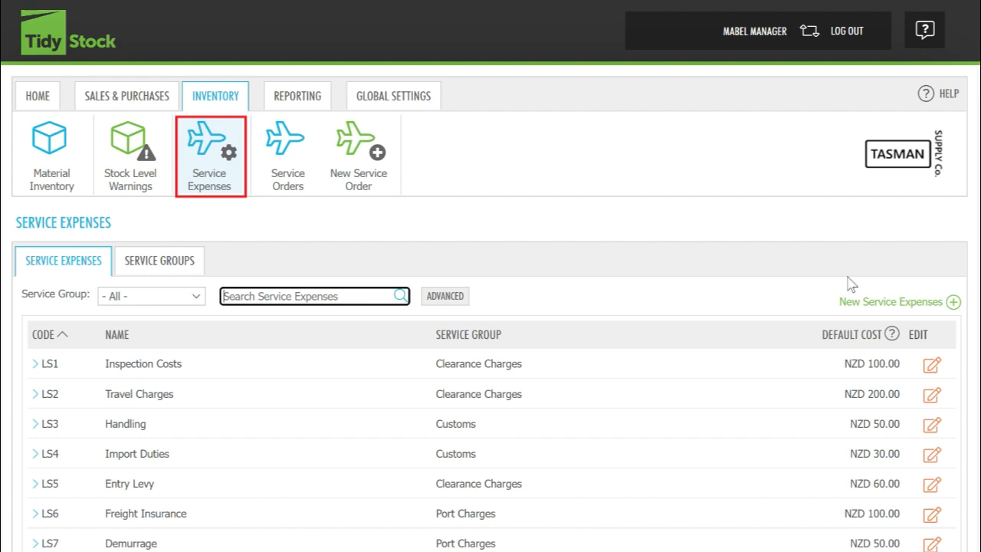
left_click(163, 261)
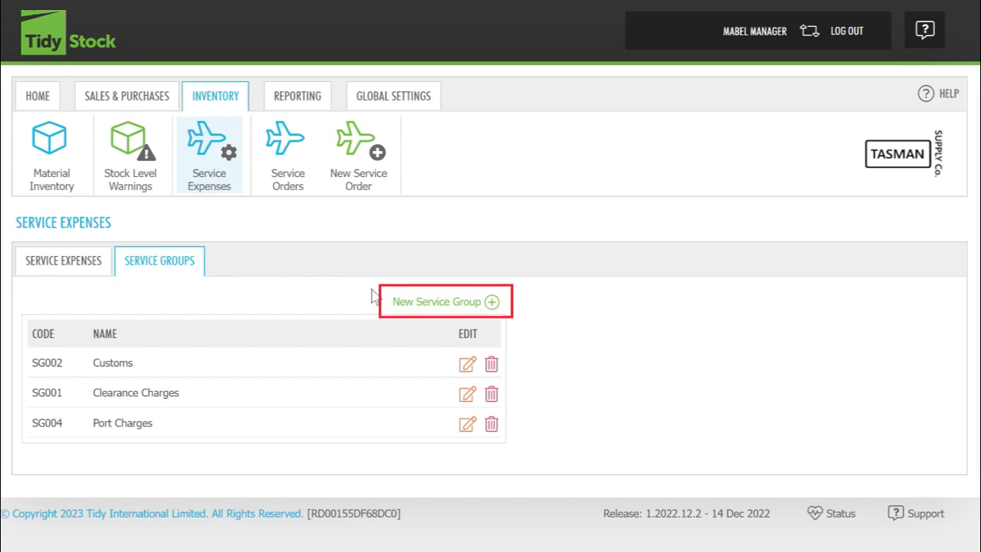
left_click(471, 304)
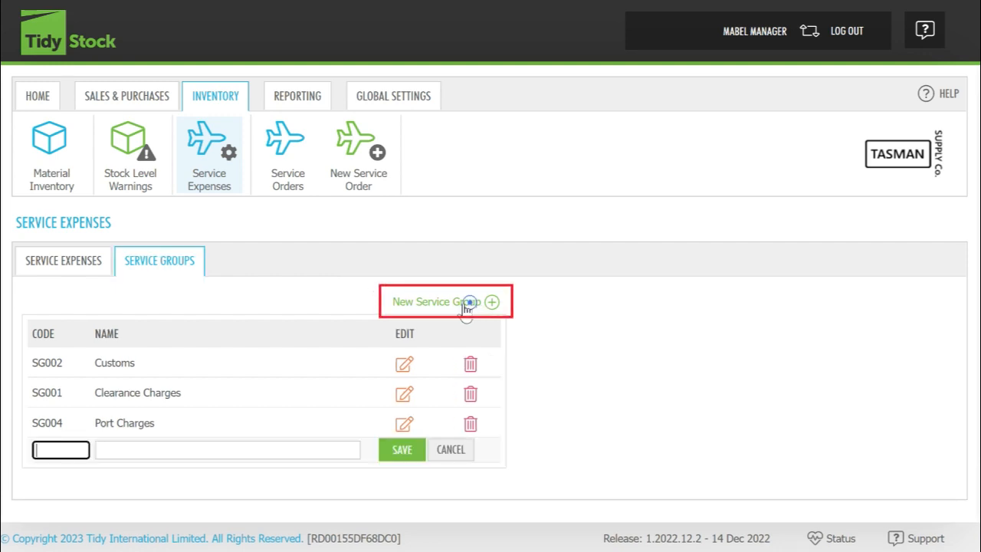
type("SG003")
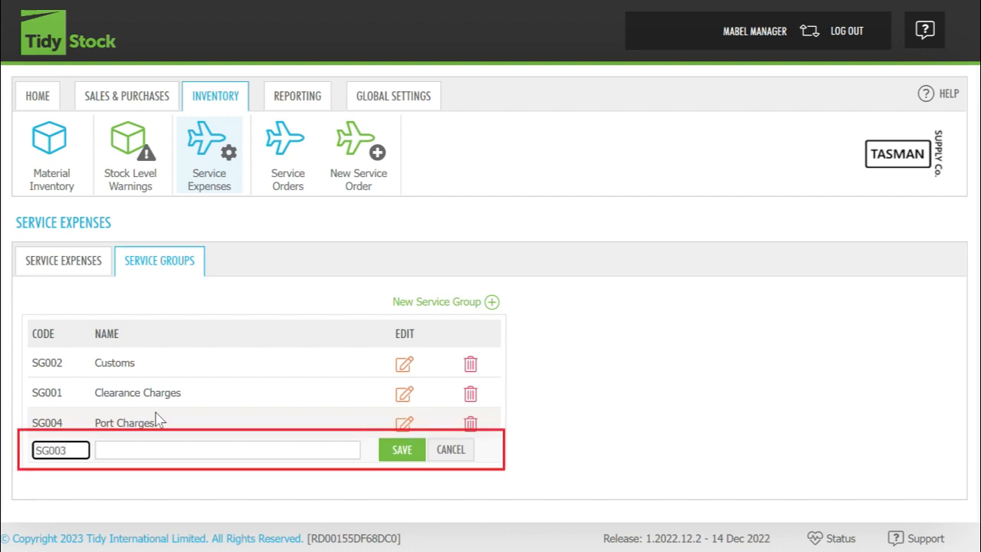
key("Tab")
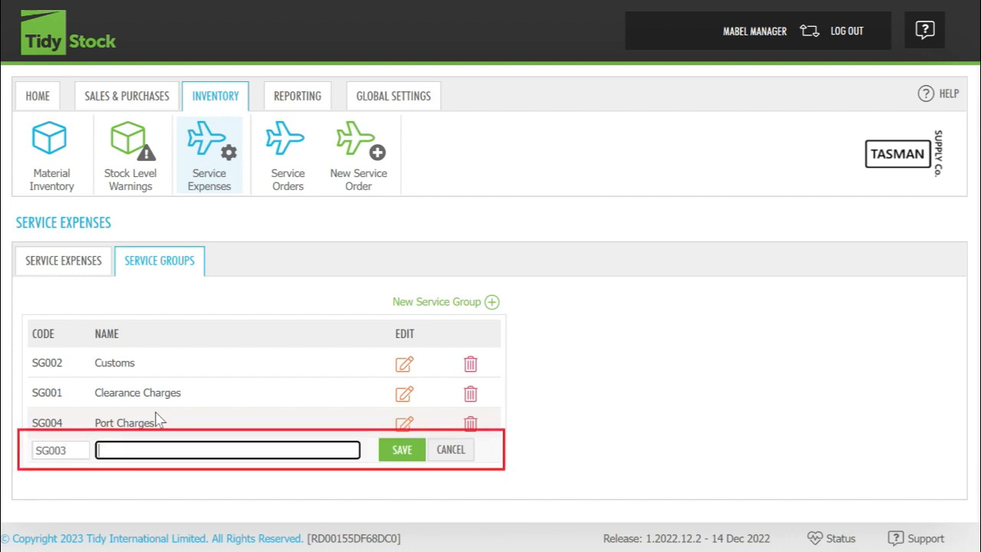
type("Fre")
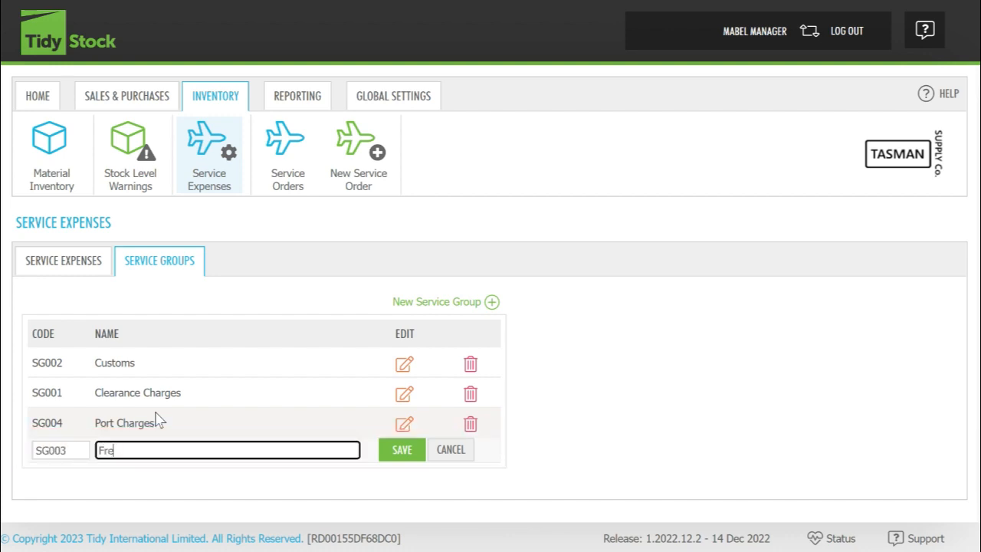
type("ight")
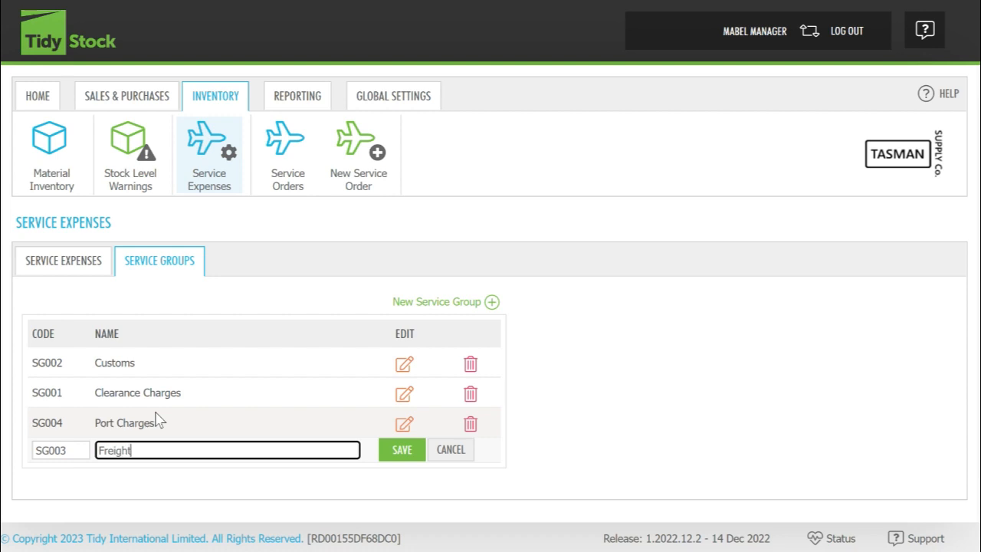
left_click(404, 459)
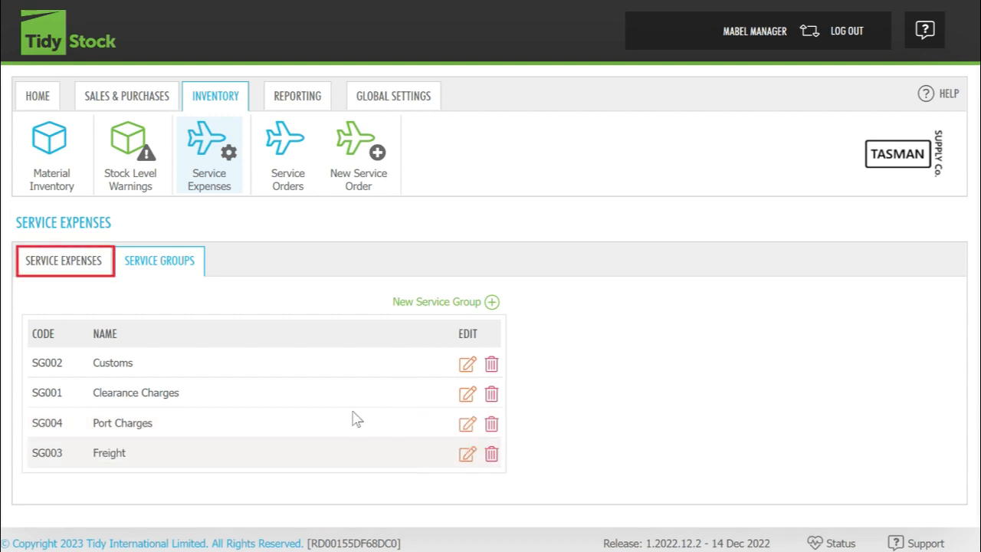
Step: Start a new service expense with code LS0 and name Storage
left_click(85, 259)
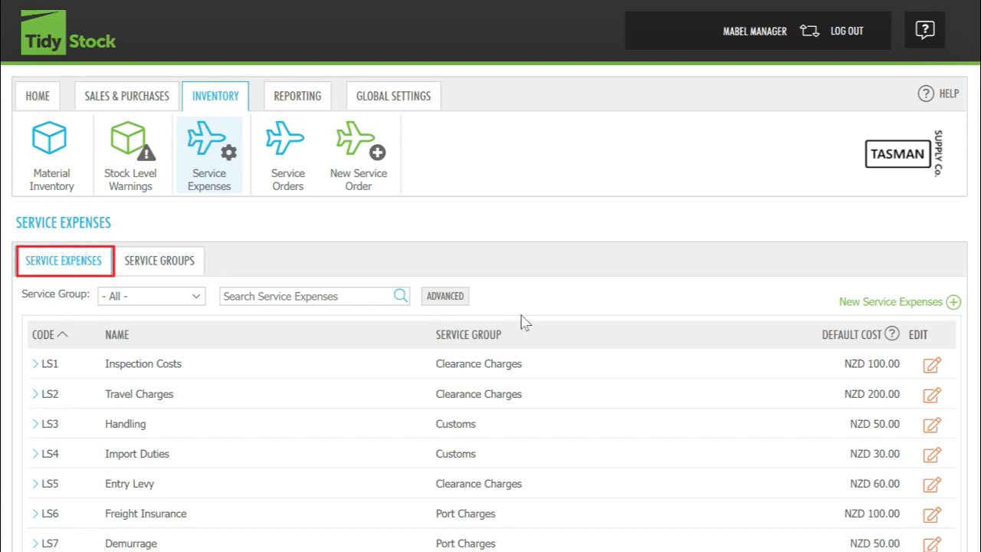
left_click(887, 304)
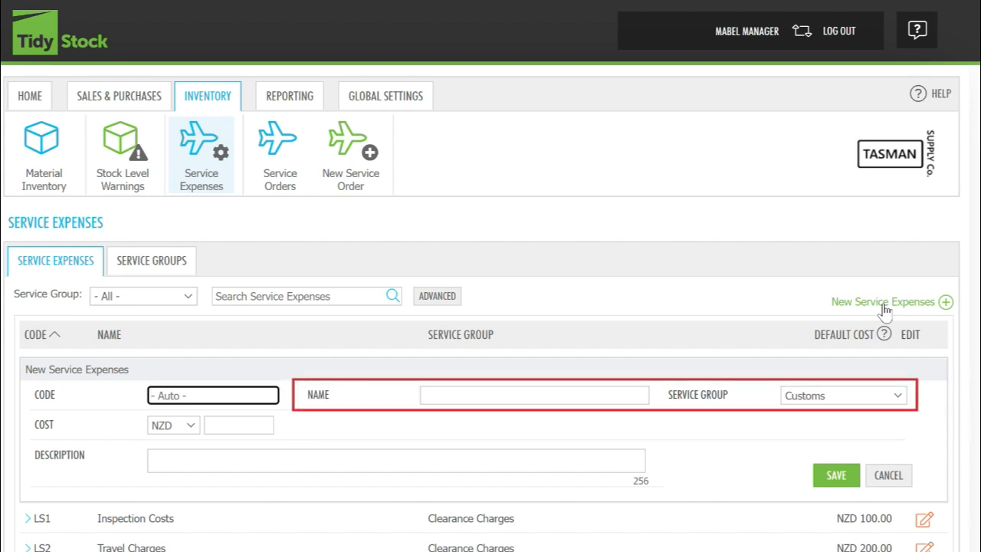
type("LS0")
key("Tab")
type("S")
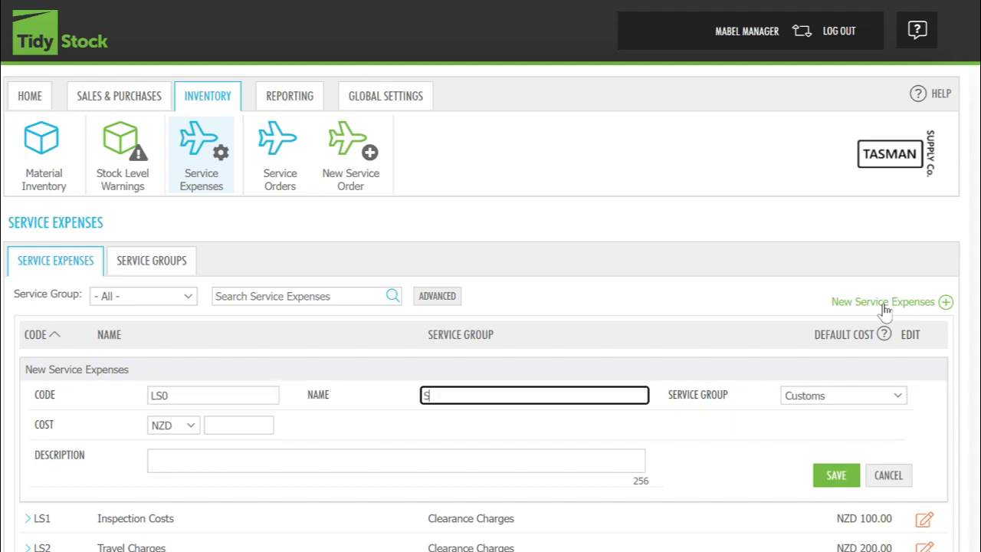
type("torage")
Step: Assign the Storage expense to the Freight service group, set its cost to NZD 60 and save it
left_click(881, 395)
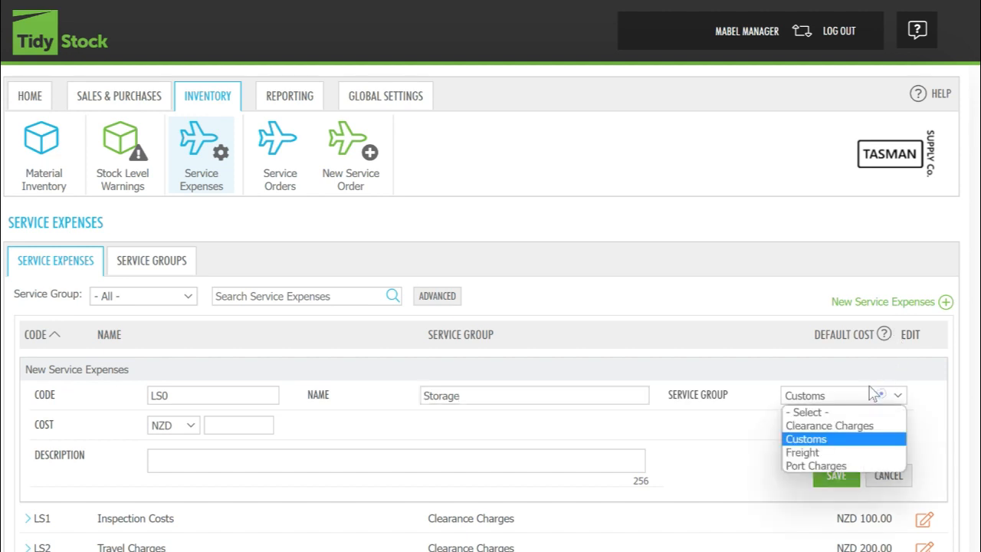
left_click(830, 453)
left_click(255, 426)
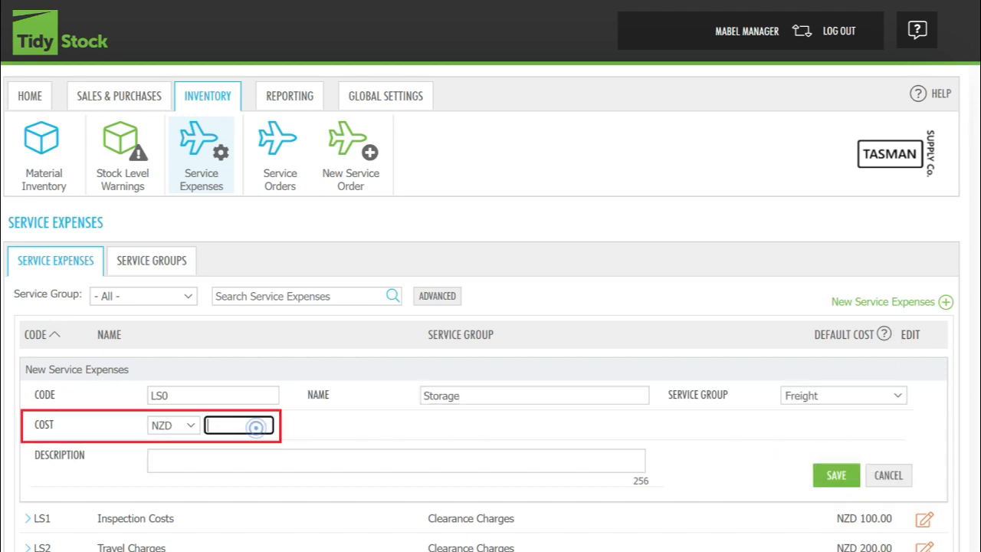
type("60")
left_click(836, 481)
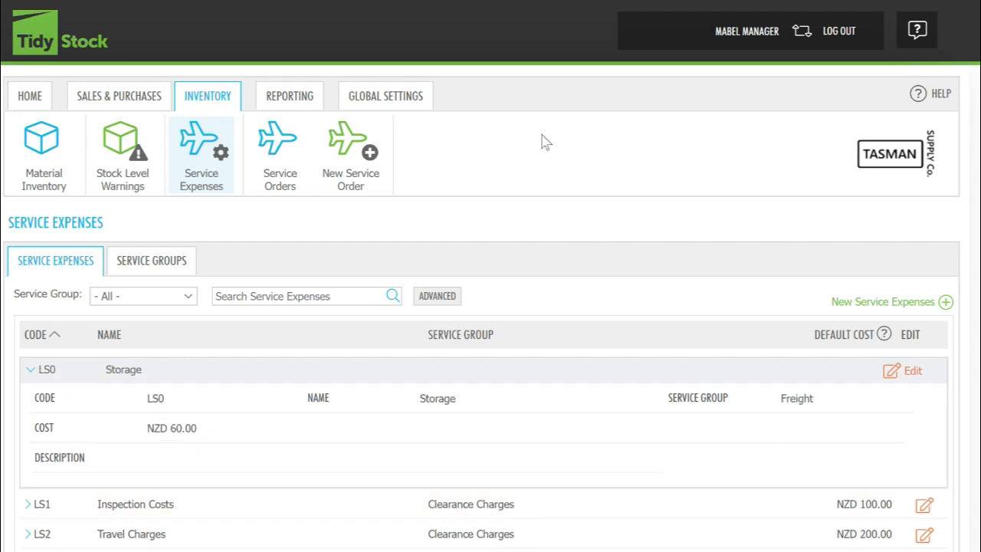
Step: View the suppliers list in the global settings, and start a new service order with Thomas Enterprises as the supplier
left_click(410, 98)
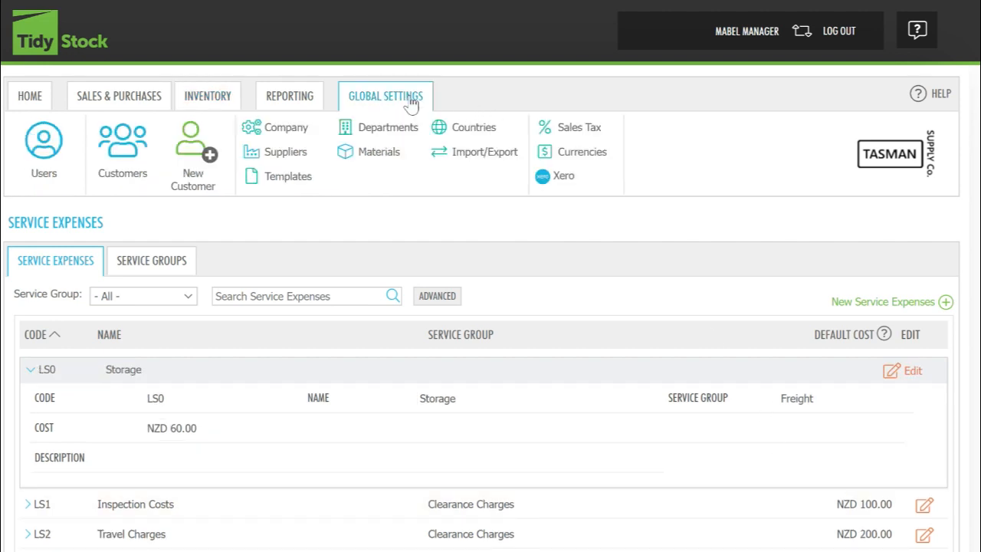
left_click(305, 161)
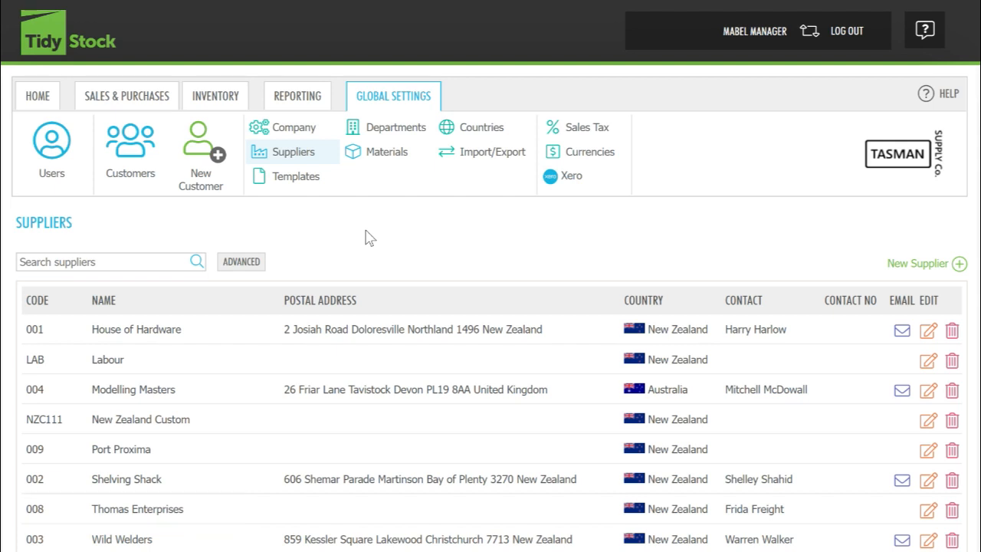
left_click(227, 104)
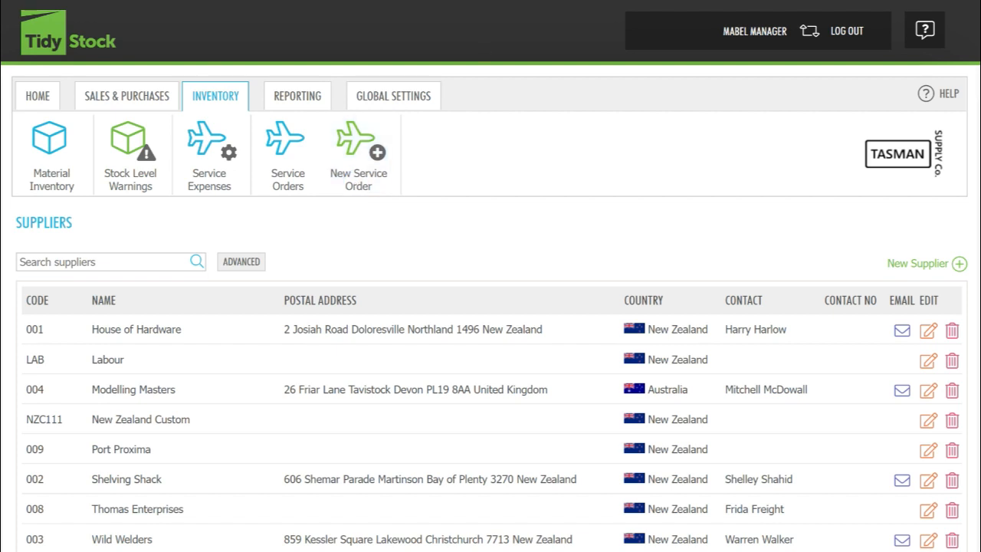
left_click(359, 158)
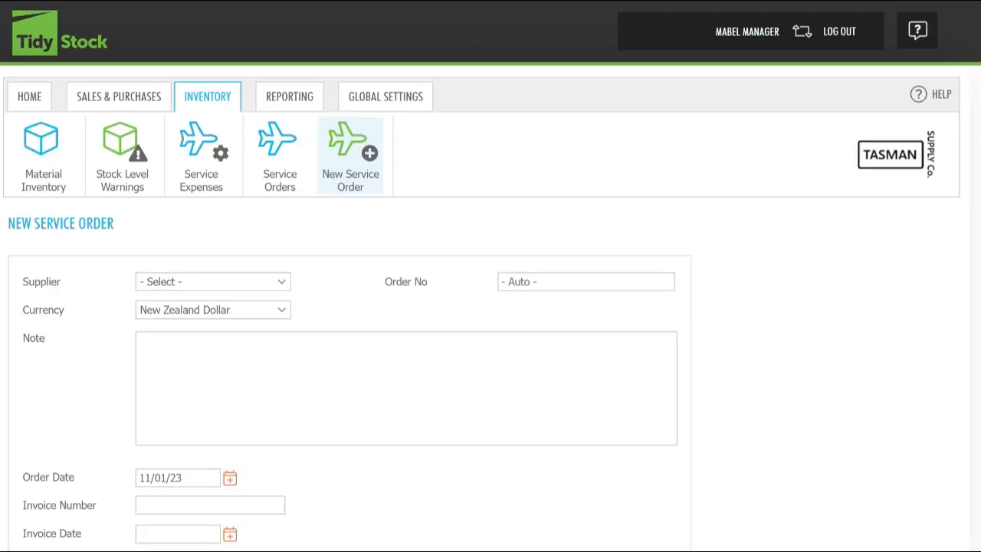
left_click(281, 281)
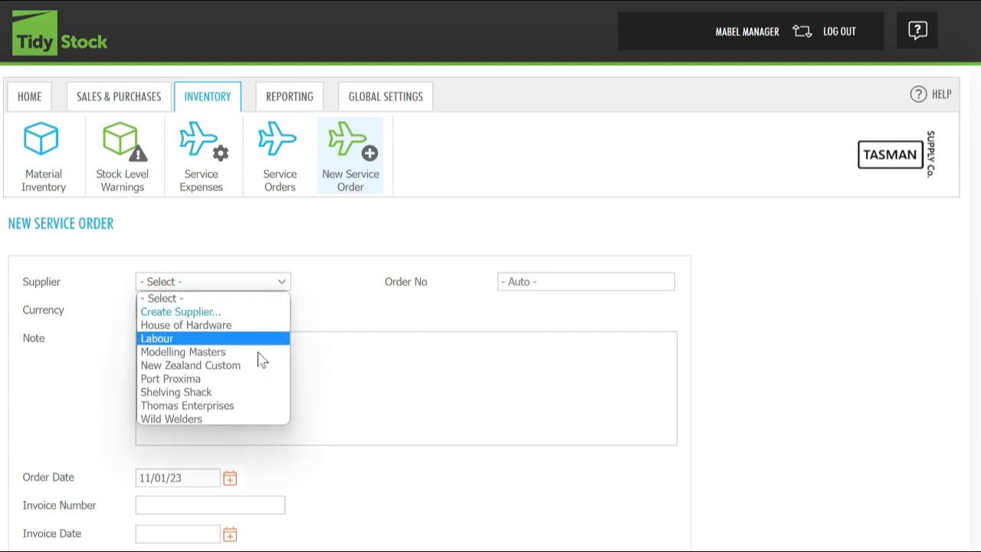
left_click(247, 412)
Step: Add the LS0 Storage and LS6 Freight Insurance items to the service order lines
scroll(247, 413, "down", 4)
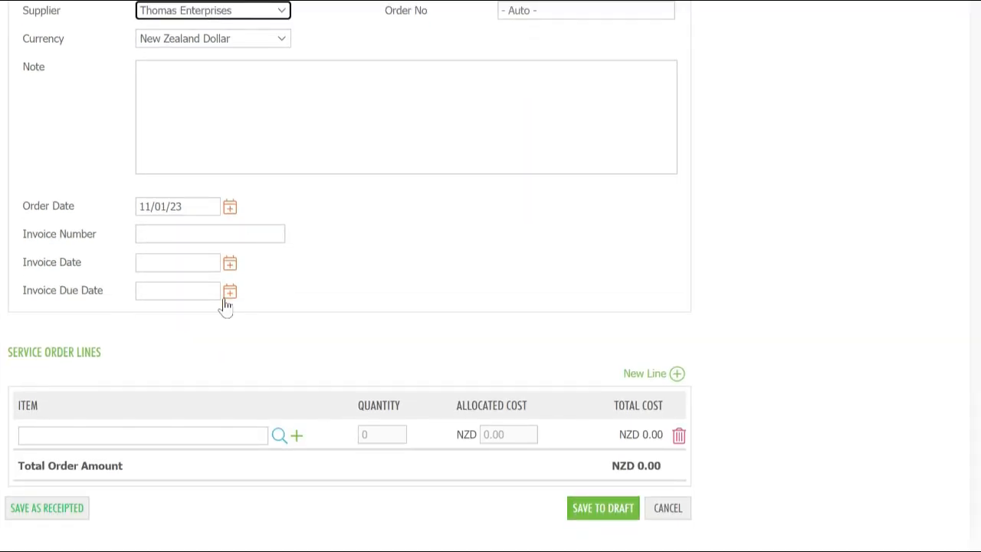
left_click(279, 437)
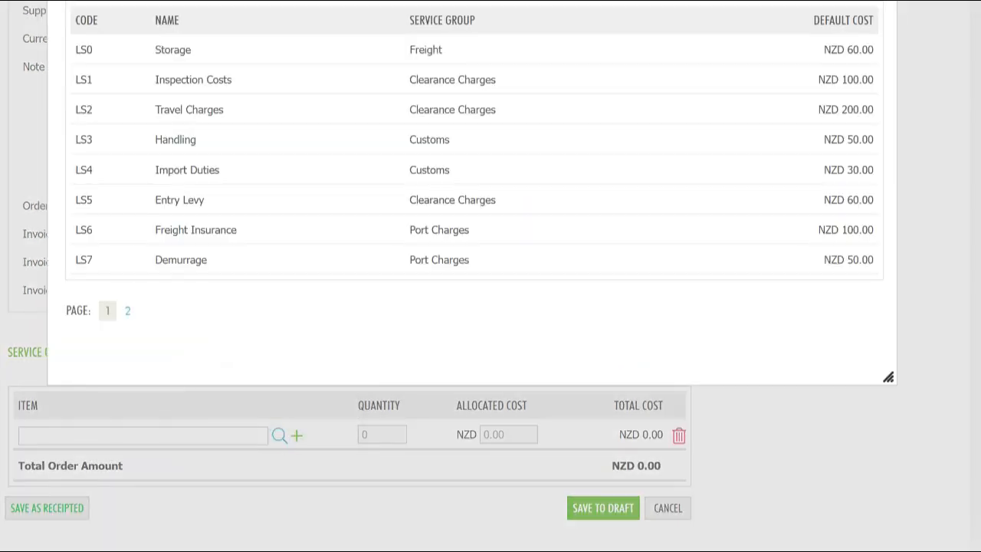
left_click(833, 48)
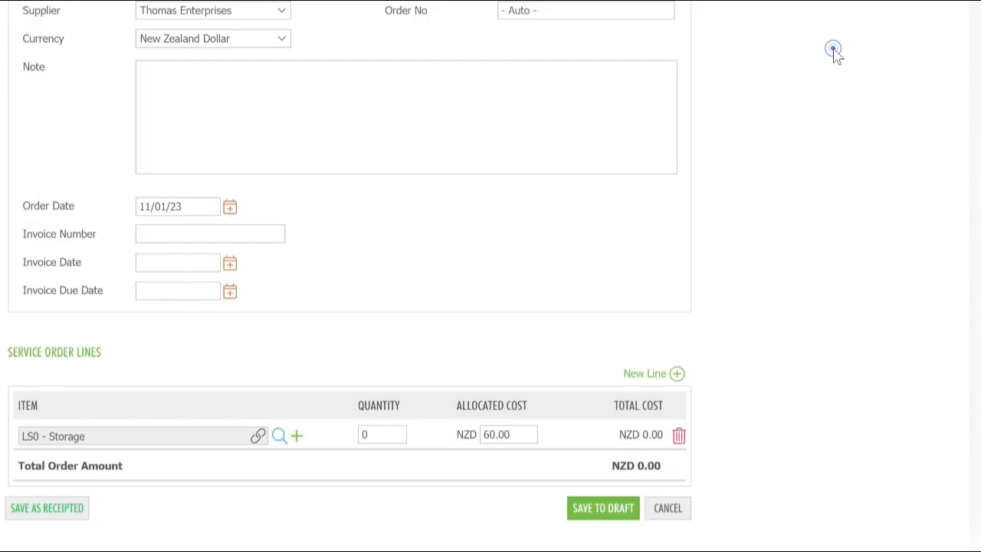
type("Freight Insurance")
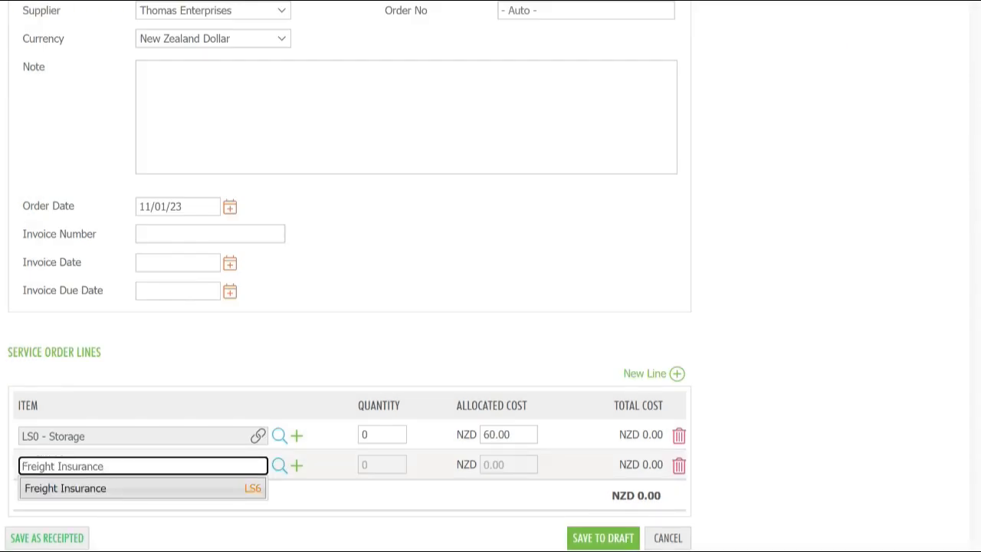
key("Return")
Step: Set the quantities to 1 for Freight Insurance and 5 for Storage, and save the service order as receipted
left_click(383, 465)
key("BackSpace")
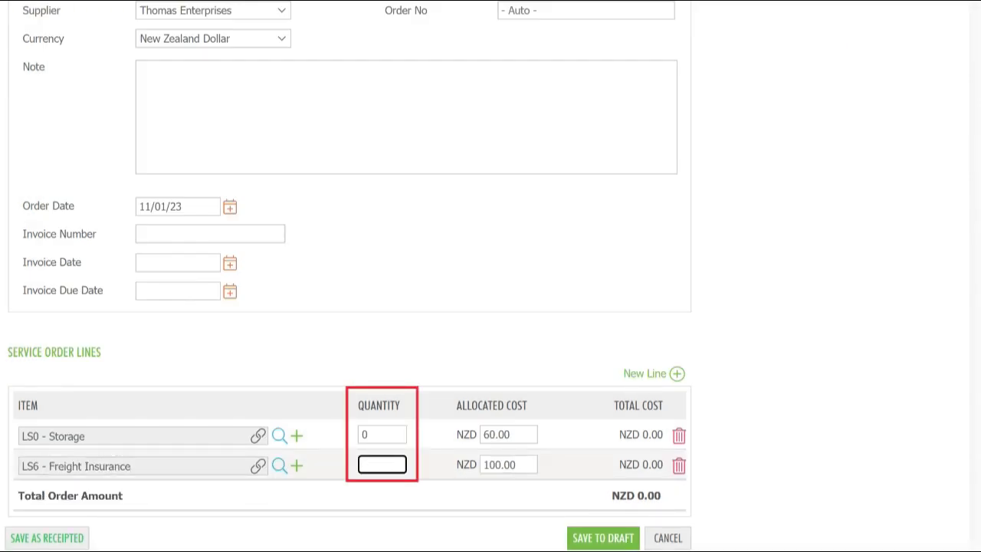
type("1")
left_click(379, 434)
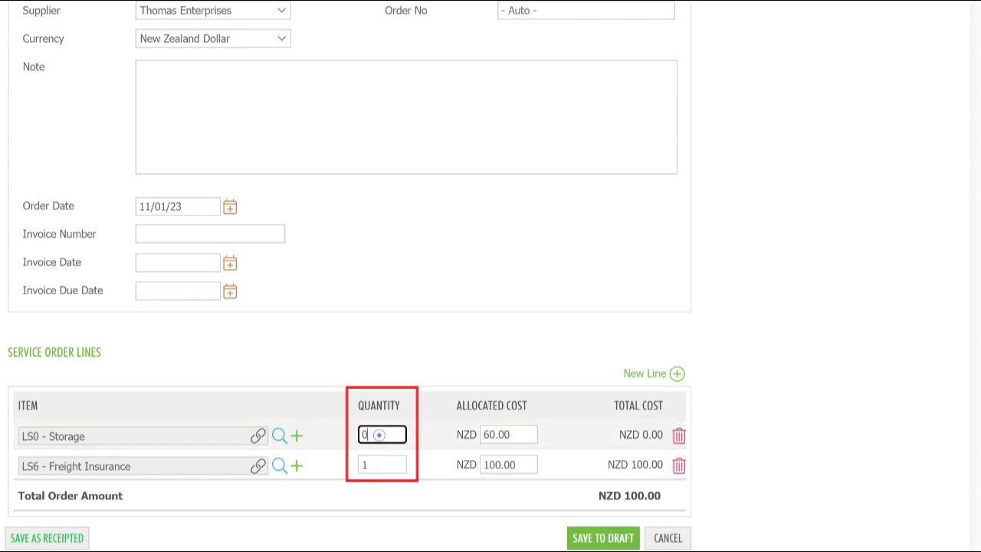
key("BackSpace")
type("5")
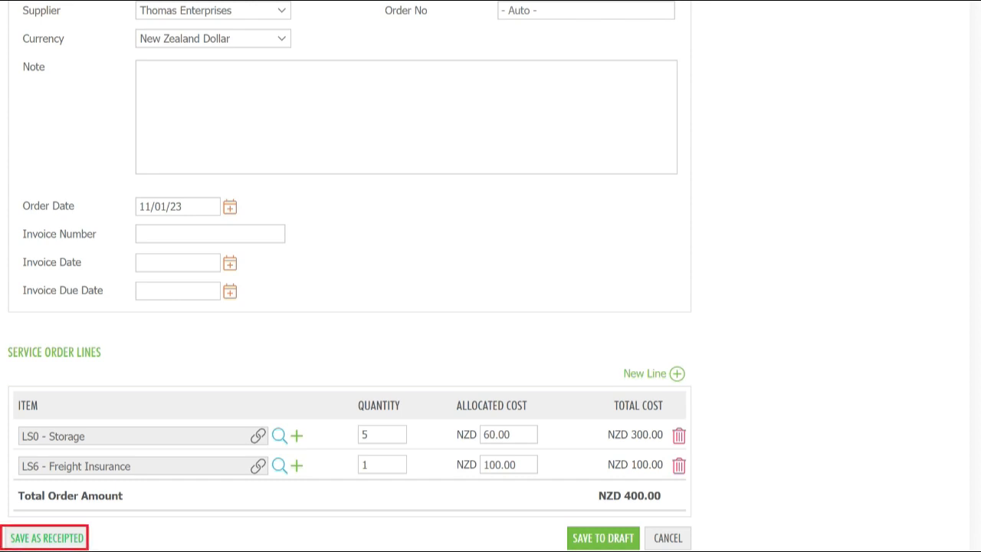
left_click(44, 540)
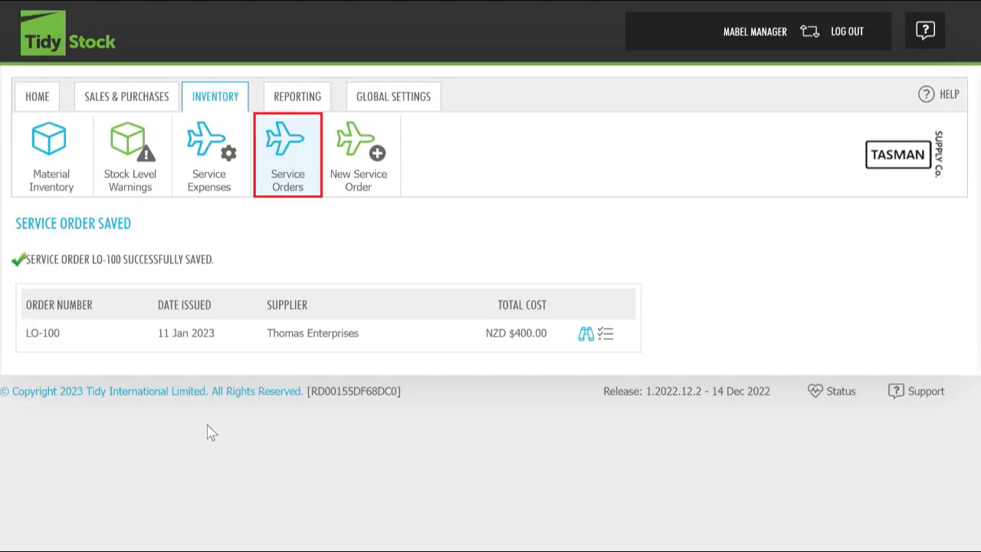
Step: Open expense allocation for the Thomas Enterprises service order dated 11 Jan 2023 and mark Freight Insurance as an expense
left_click(300, 182)
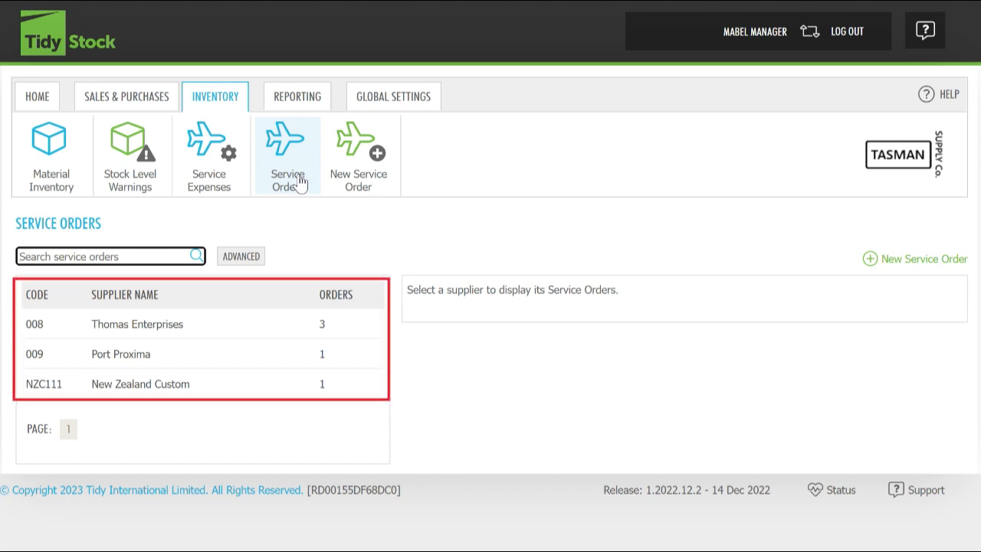
left_click(241, 325)
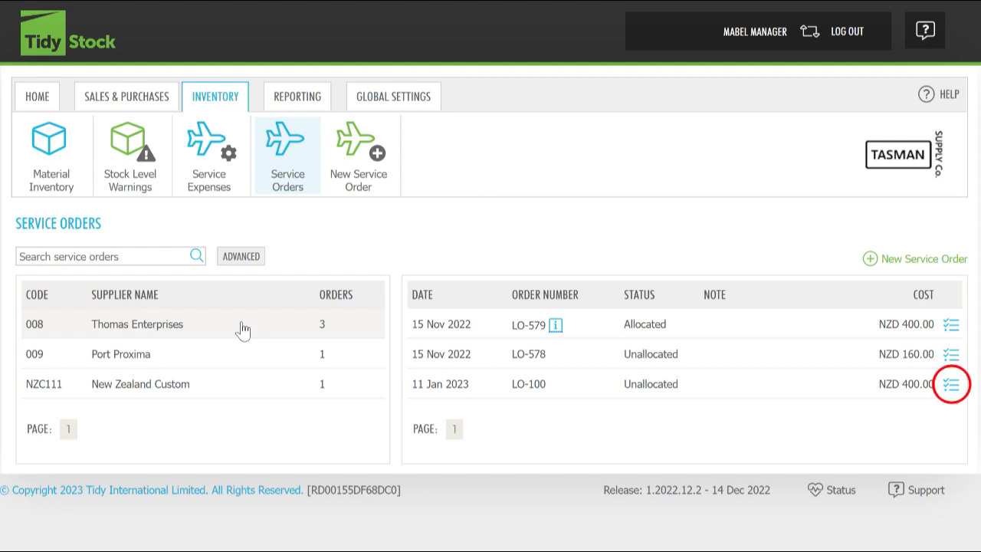
left_click(951, 386)
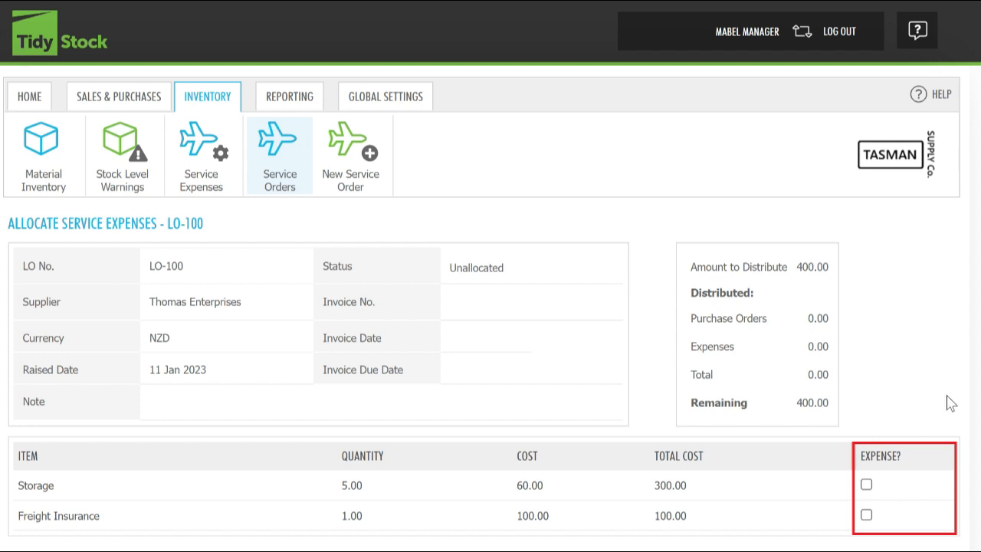
left_click(866, 516)
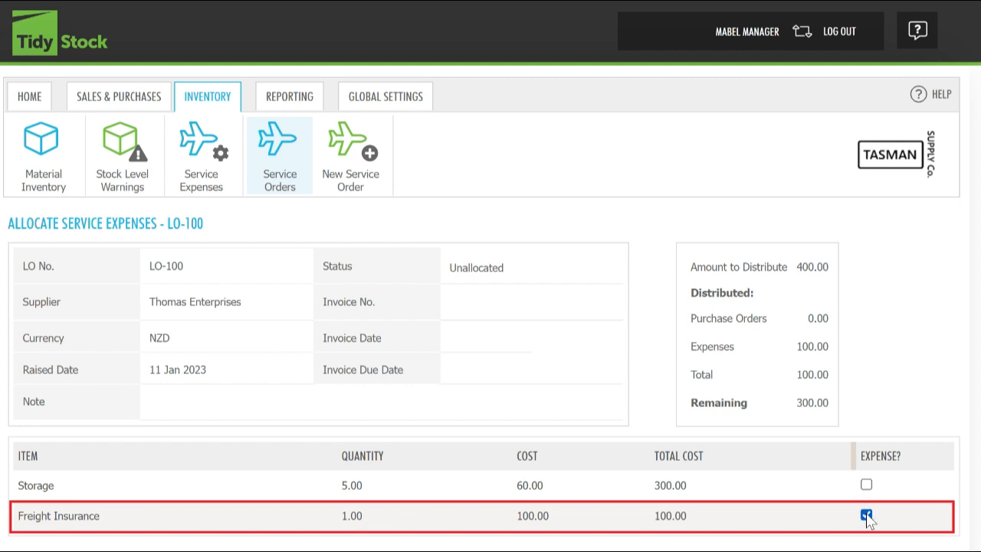
Step: Add the Wild Welders purchase order dated 11 Jan 2023 to the cost allocation, keeping Proportionate by Value enabled
scroll(869, 521, "down", 1)
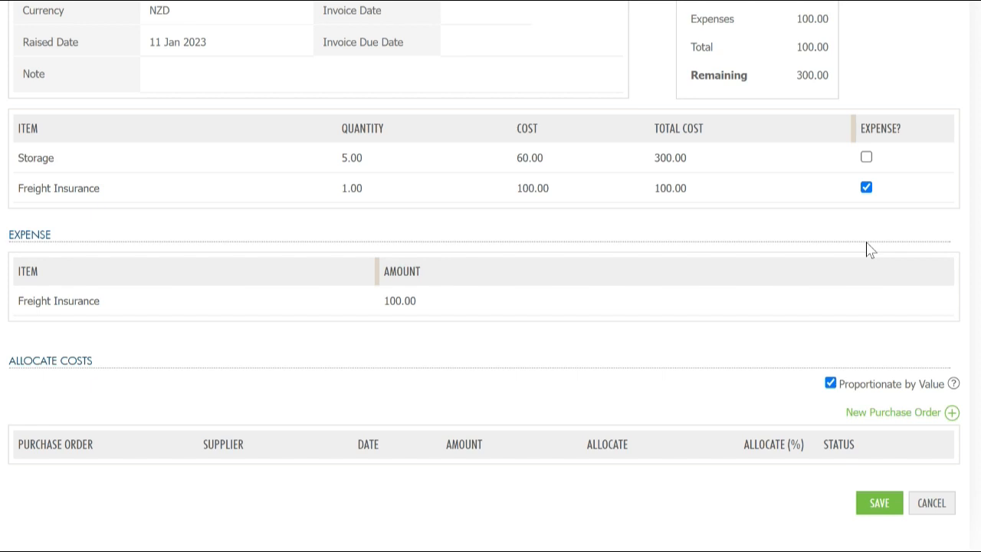
left_click(895, 412)
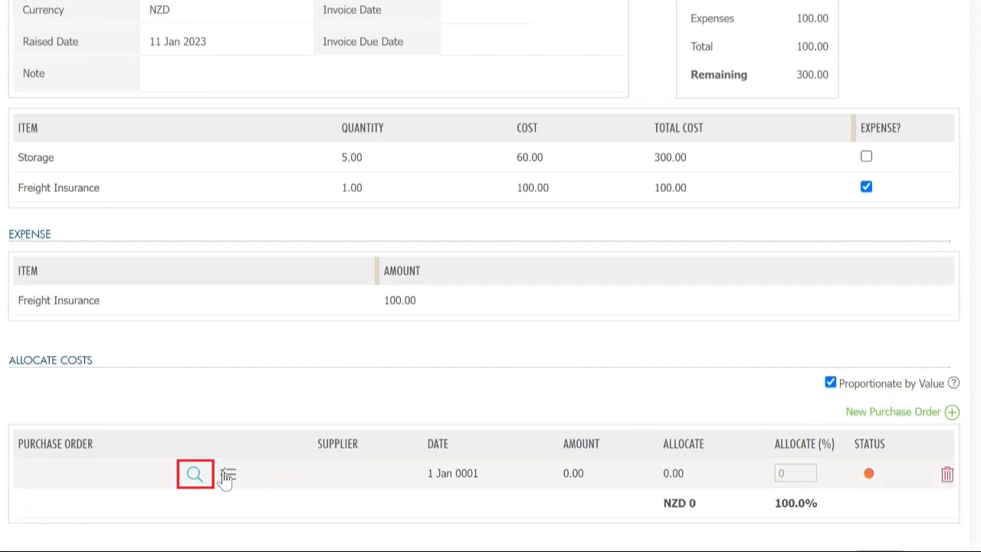
left_click(193, 477)
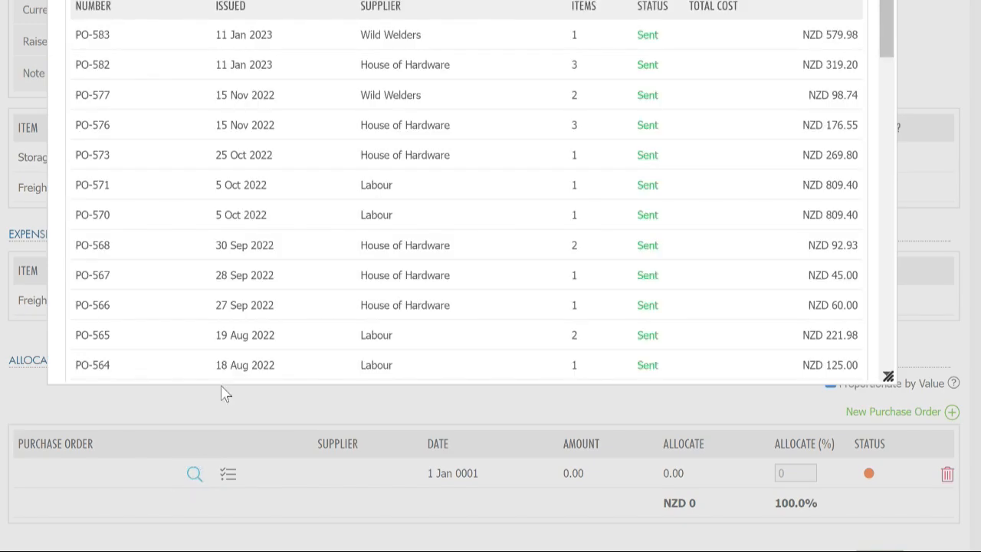
left_click(361, 40)
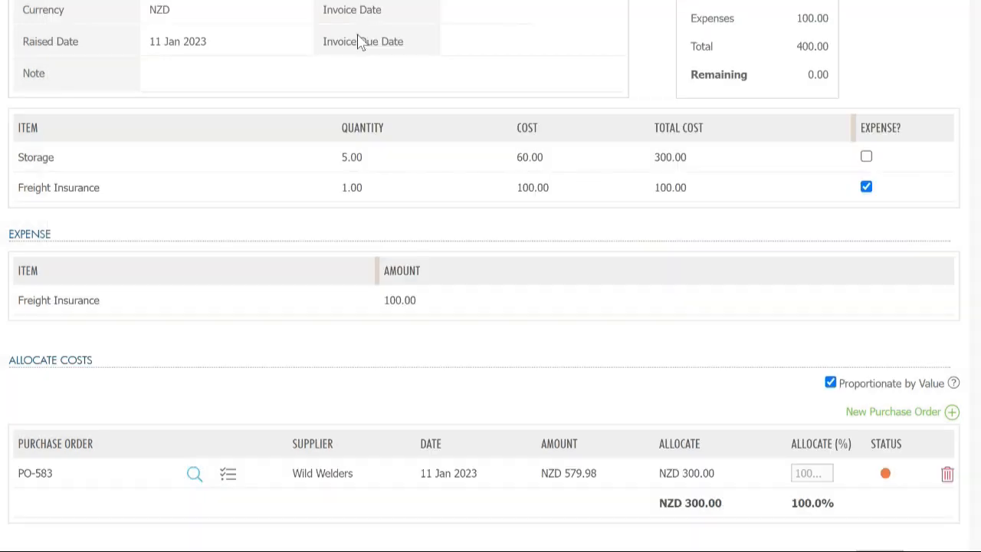
Step: Add the House of Hardware purchase order dated 11 Jan 2023 to the cost allocation and save the allocation
left_click(894, 414)
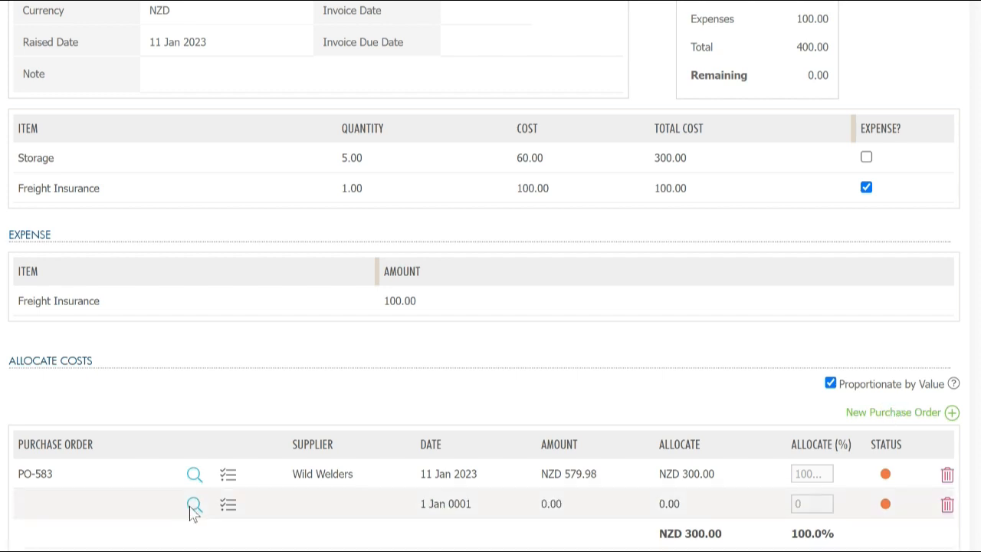
left_click(190, 507)
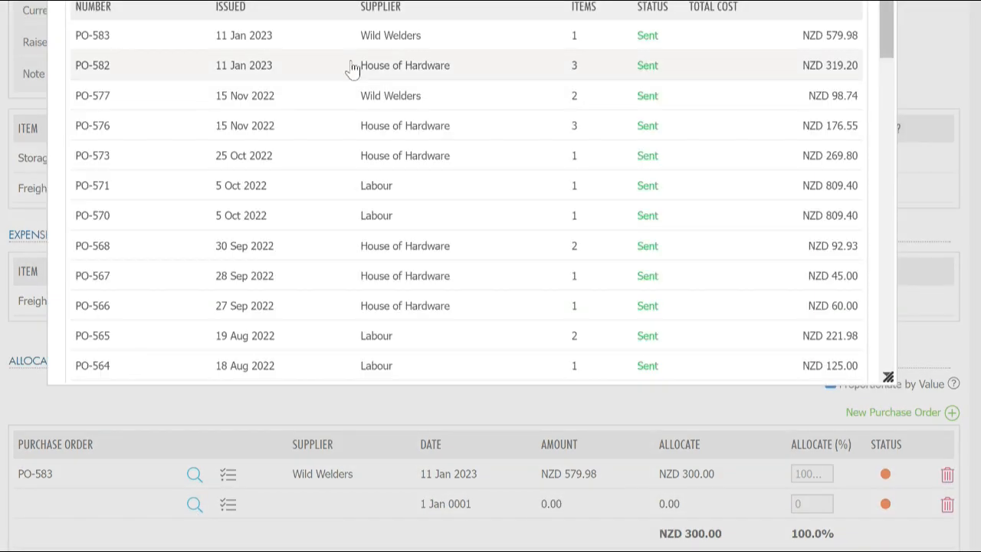
left_click(353, 67)
scroll(353, 69, "down", 1)
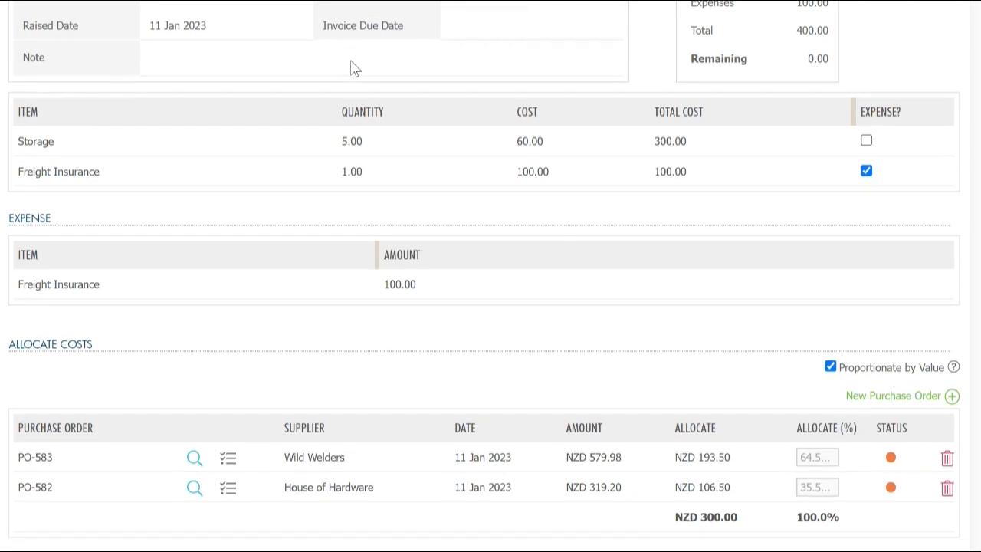
scroll(353, 67, "down", 1)
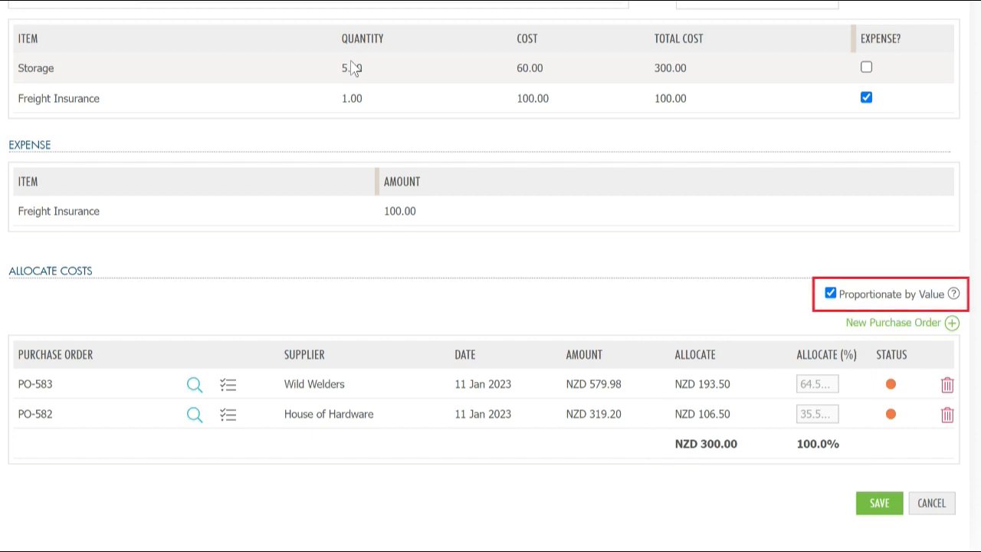
left_click(881, 503)
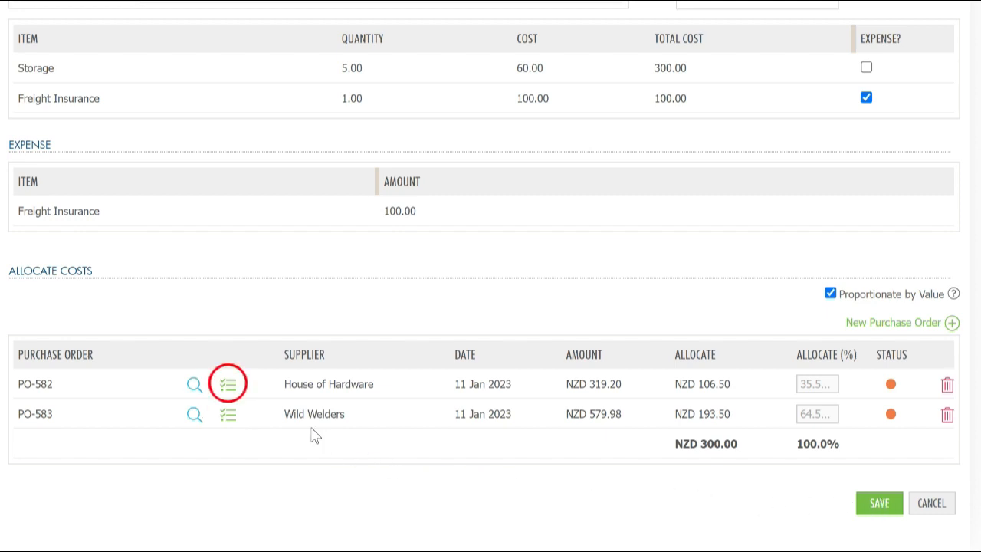
Step: For the House of Hardware purchase order's items, try the Manual cost method, switch back to Total Cost, and save the item allocation
left_click(230, 389)
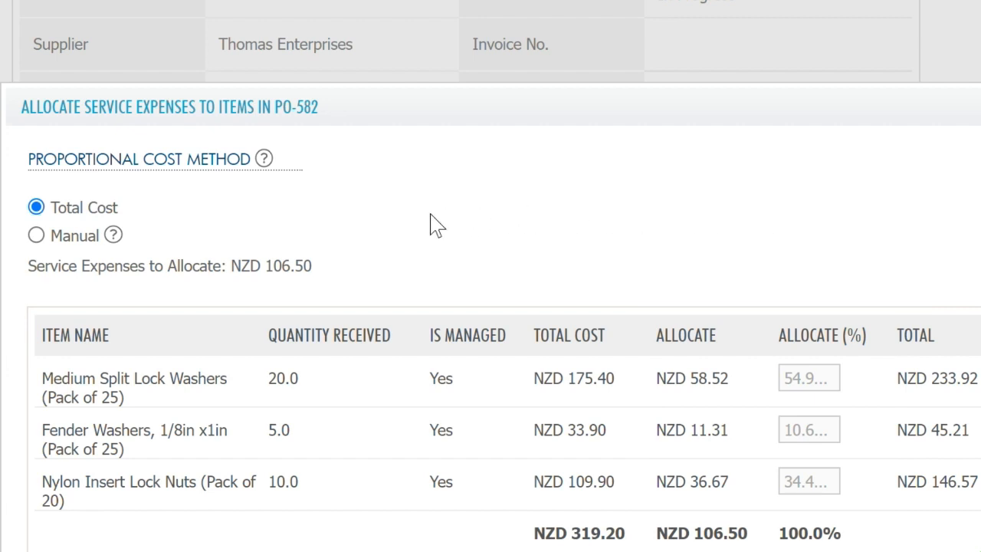
left_click(36, 237)
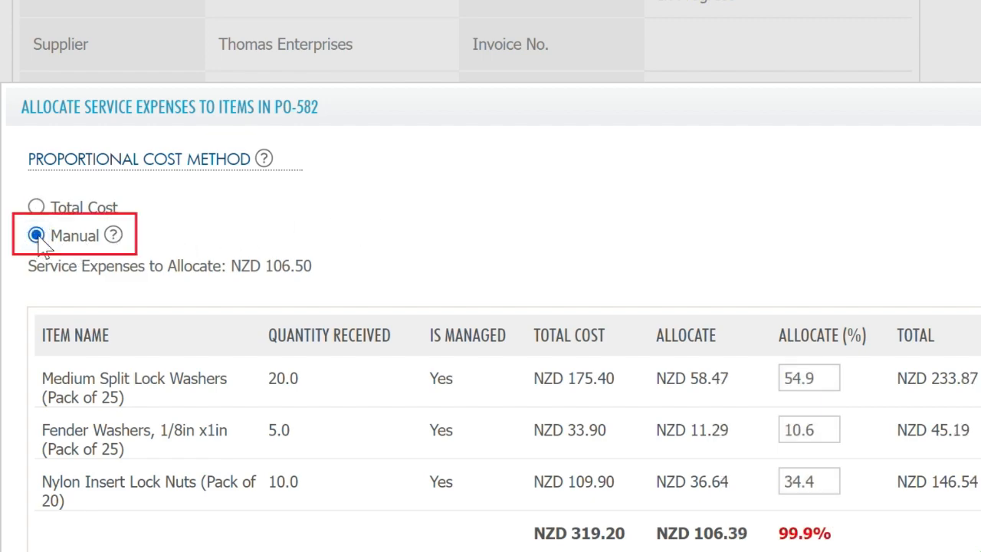
left_click(36, 207)
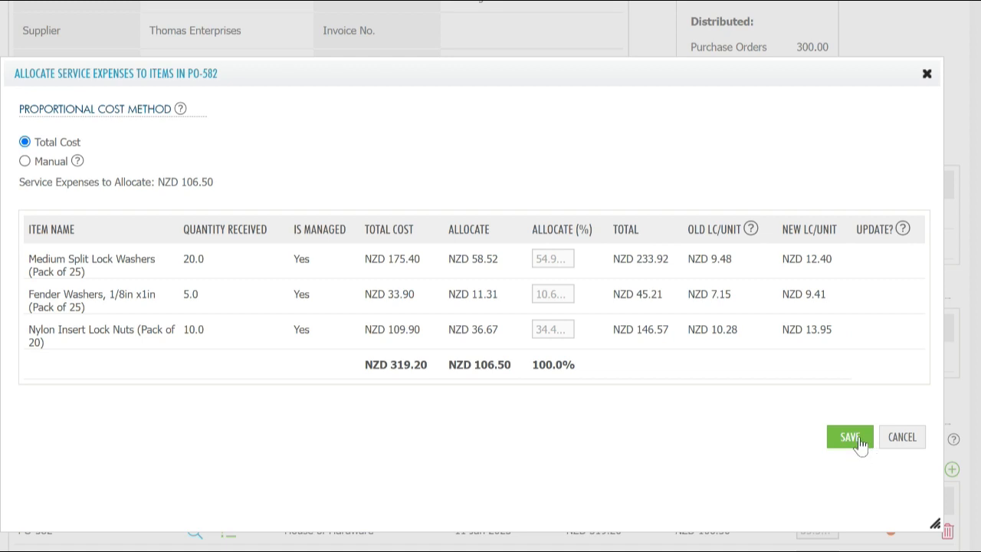
left_click(855, 443)
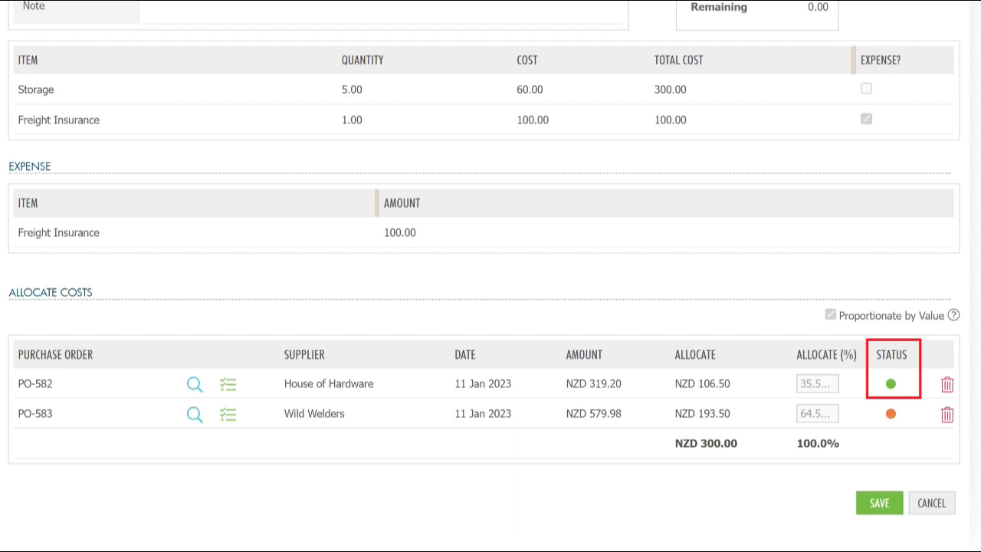
Step: Save the Wild Welders purchase order's item allocation by Total Cost and complete the service order's cost allocation
left_click(228, 414)
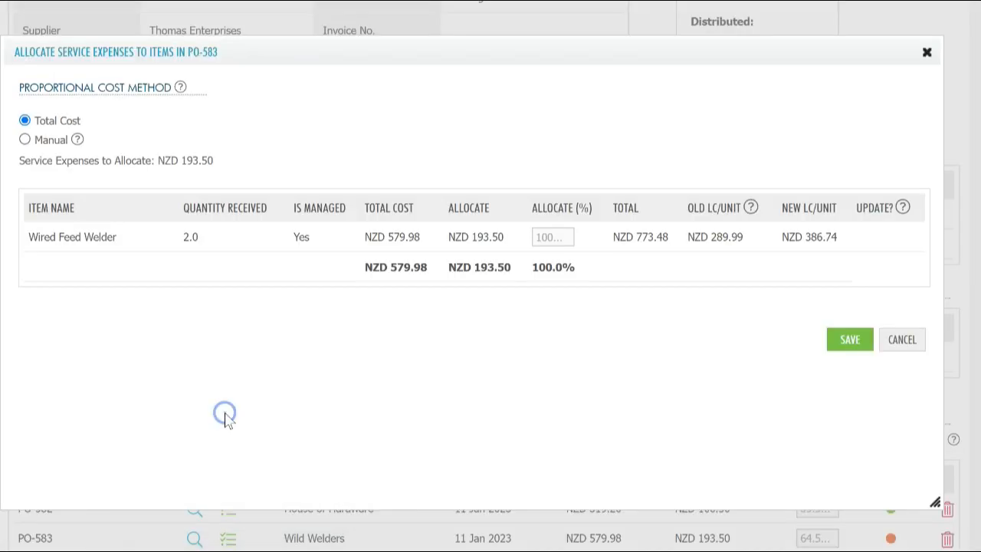
left_click(849, 340)
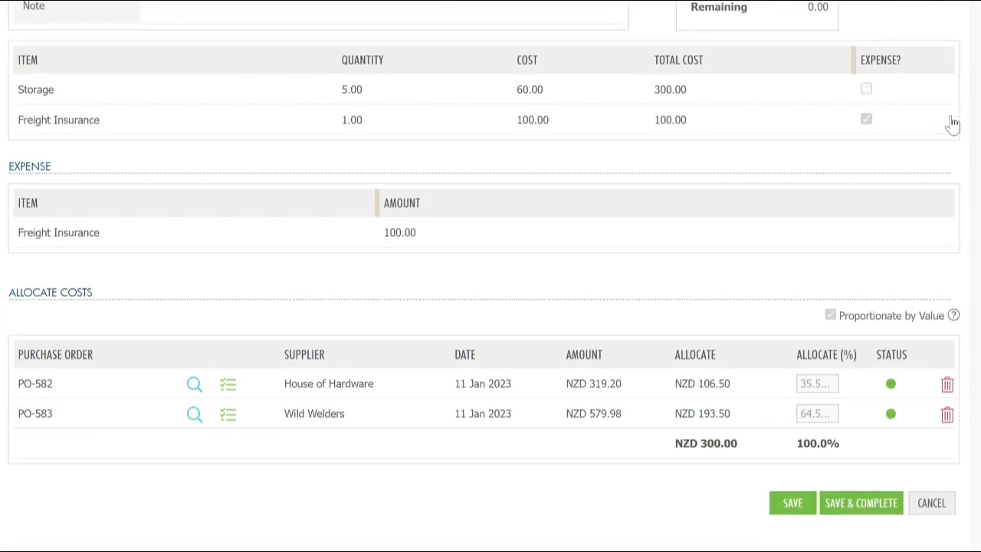
left_click(870, 513)
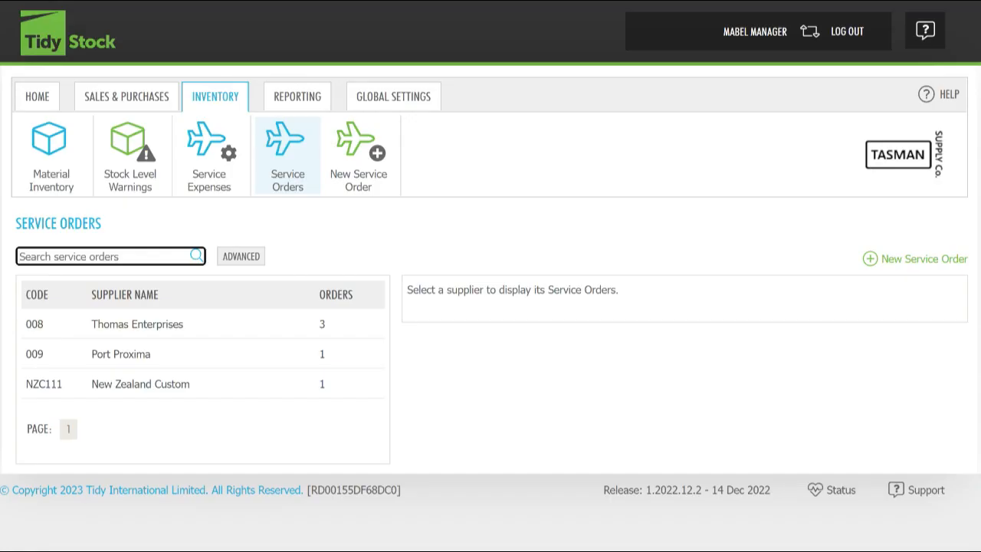
Step: Check the Thomas Enterprises service orders and view the material item history for Fender Washers, 1/8in x1in (Pack of 25)
left_click(320, 333)
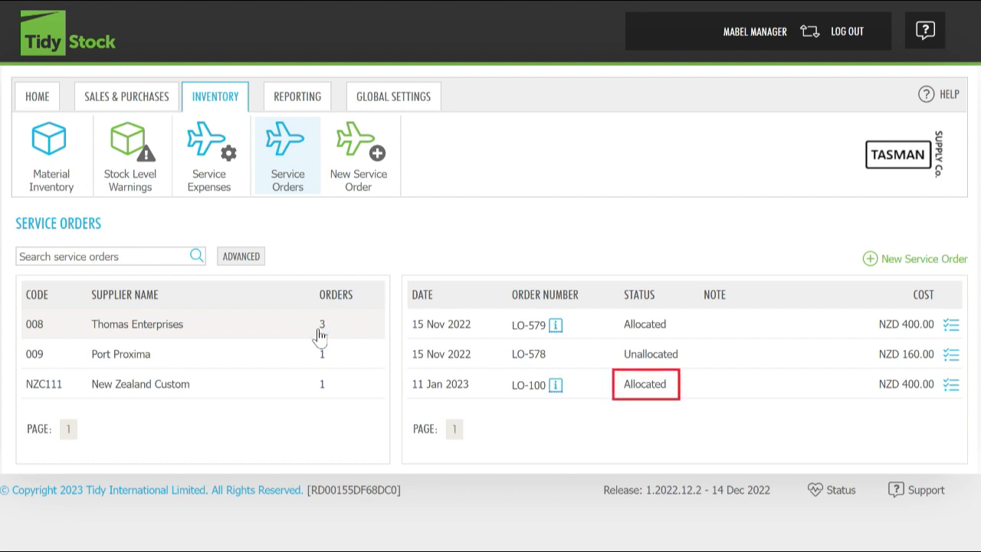
left_click(418, 105)
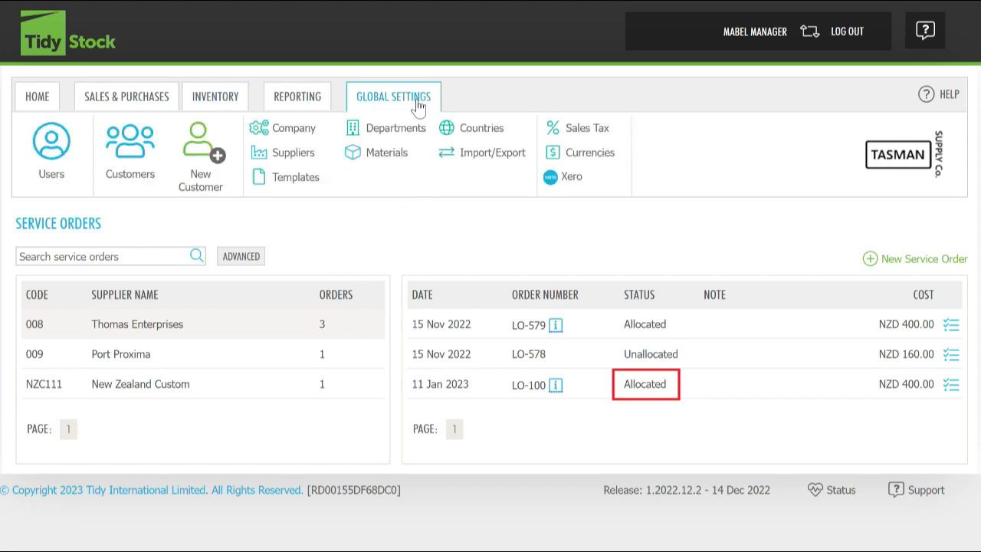
left_click(392, 155)
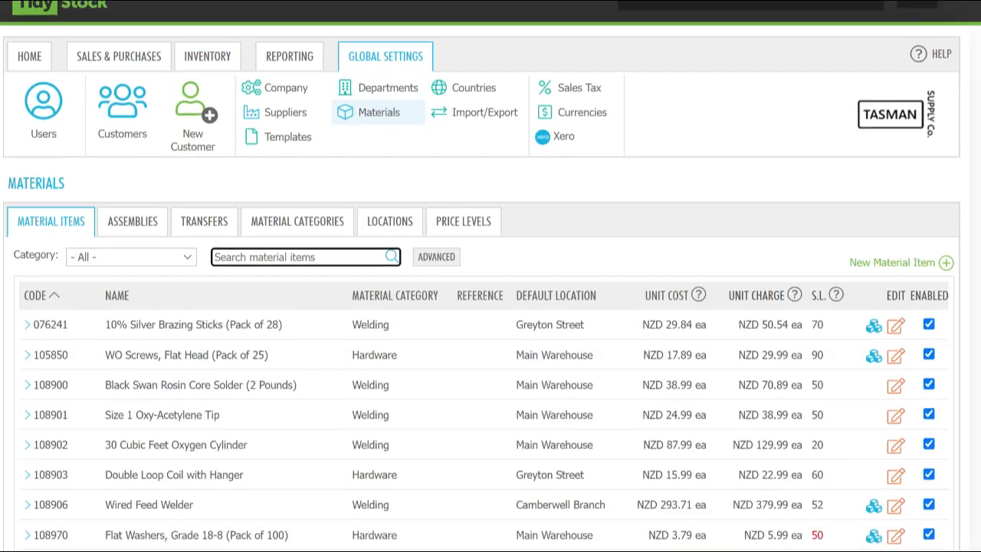
scroll(197, 313, "down", 5)
left_click(197, 315)
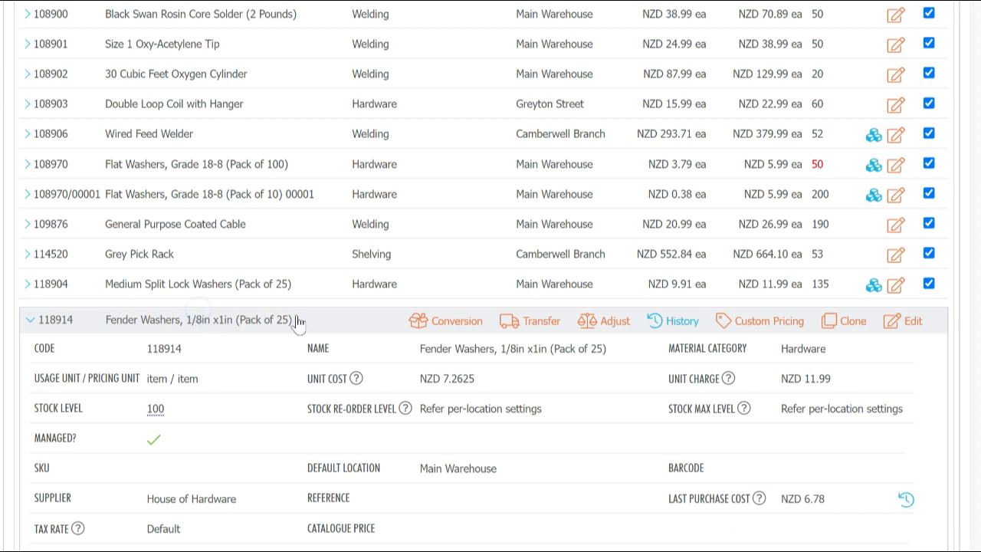
left_click(668, 323)
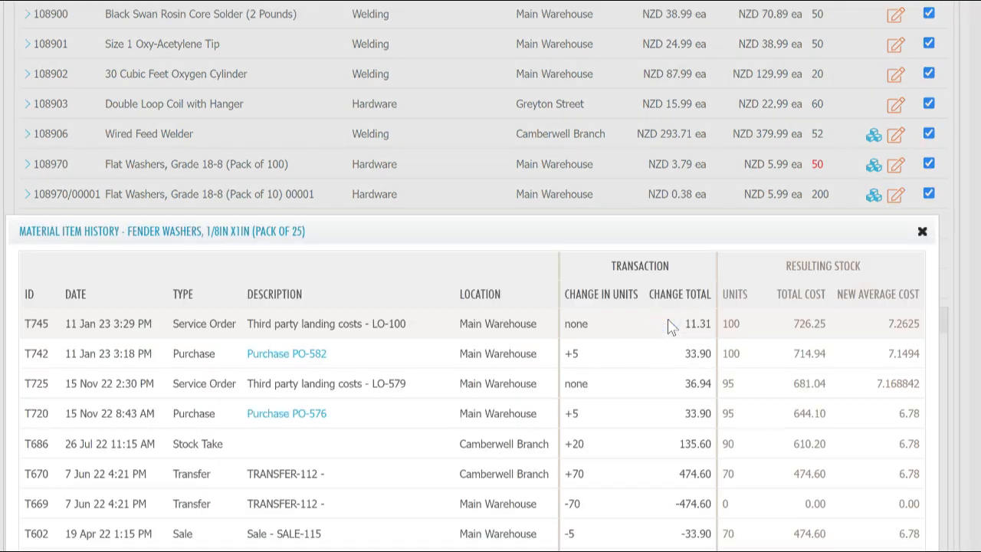